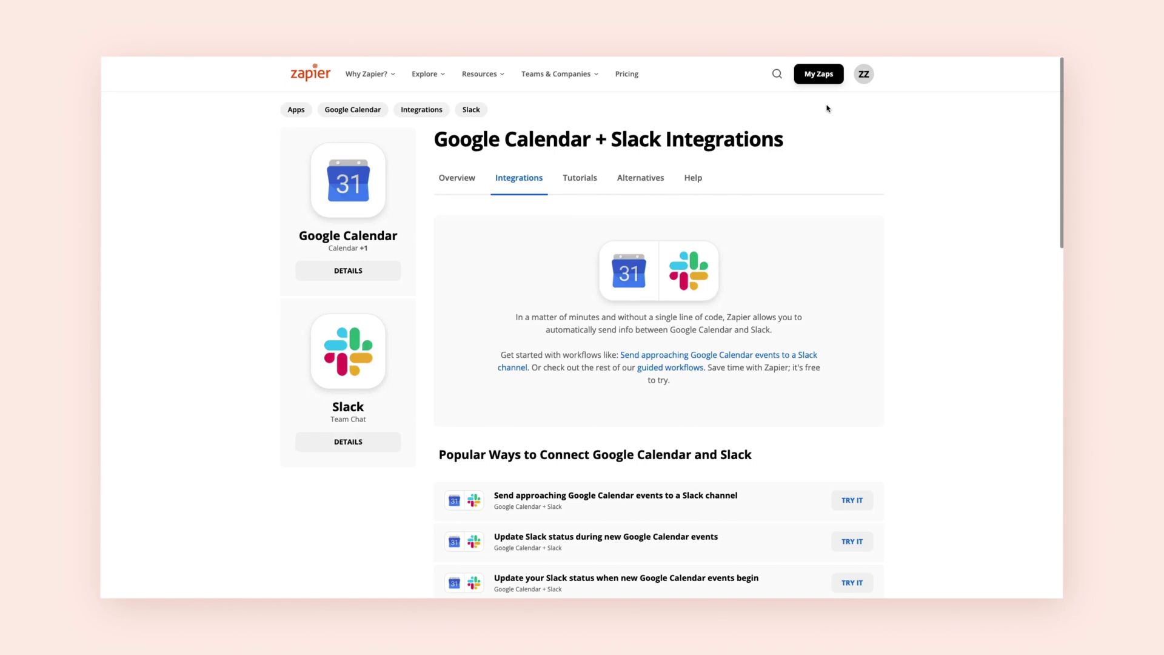
Go to the empty Zaps dashboard through My Zaps in the top bar.
click(812, 75)
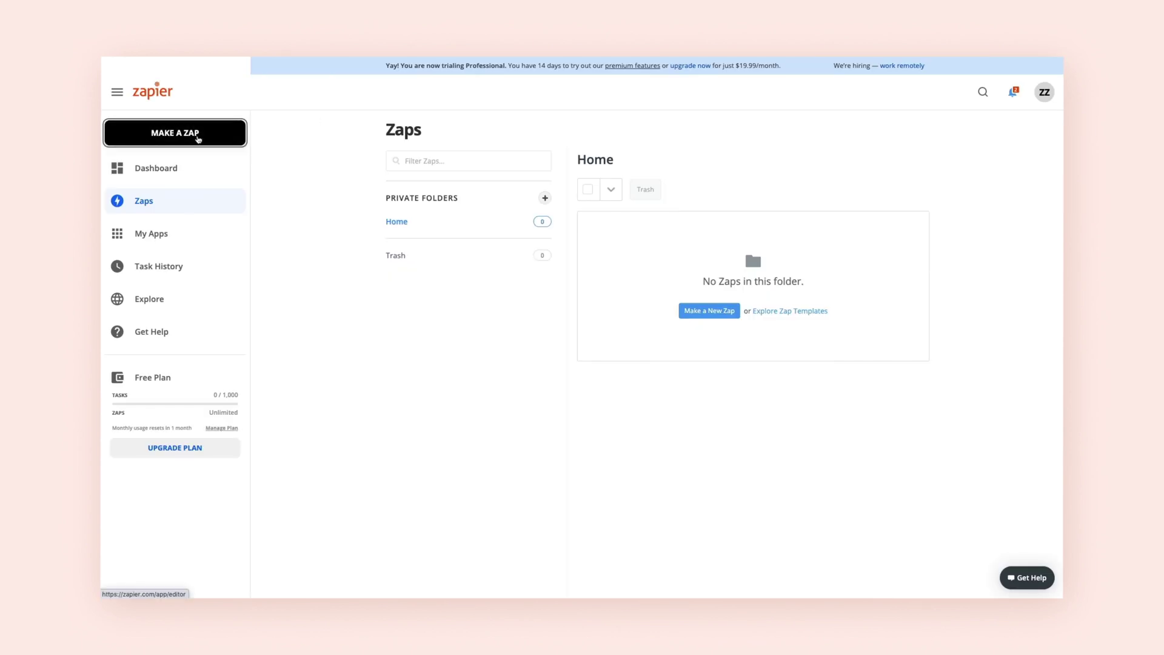
Create a new Zap whose trigger is Google Calendar's Event Start.
click(168, 134)
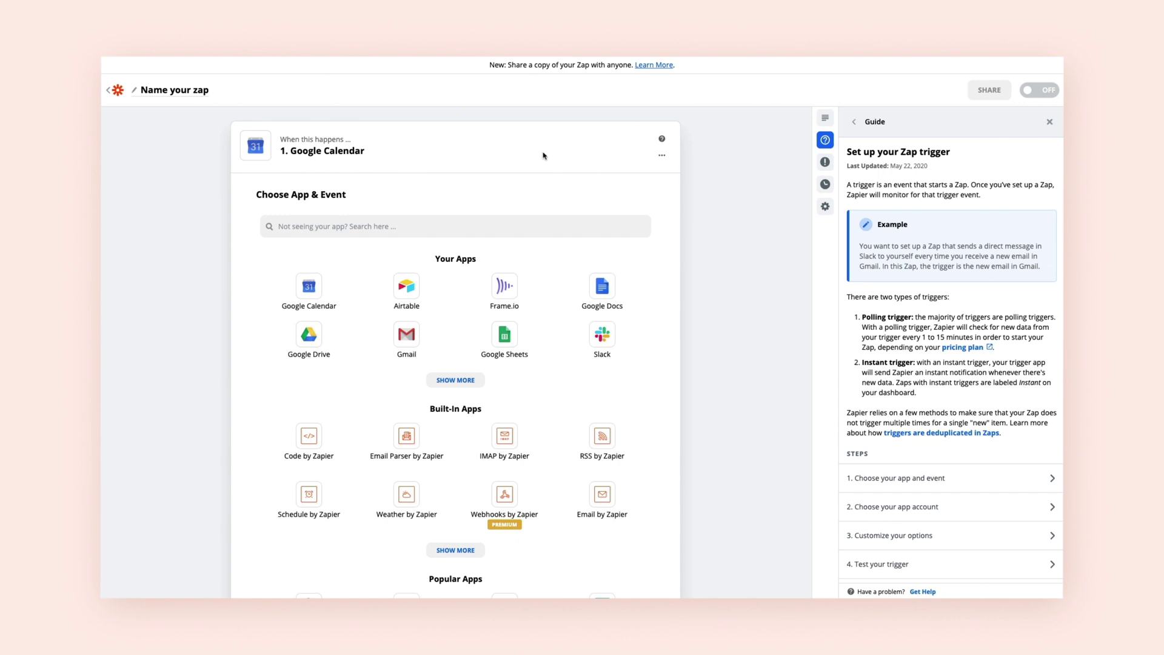
click(312, 225)
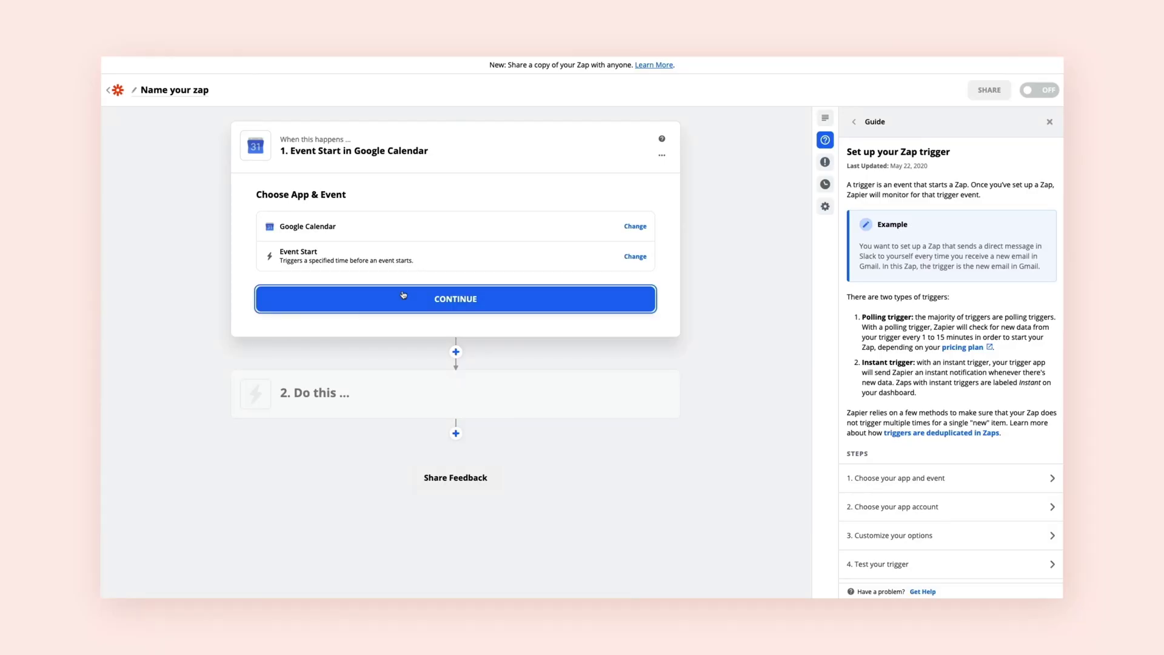
click(403, 296)
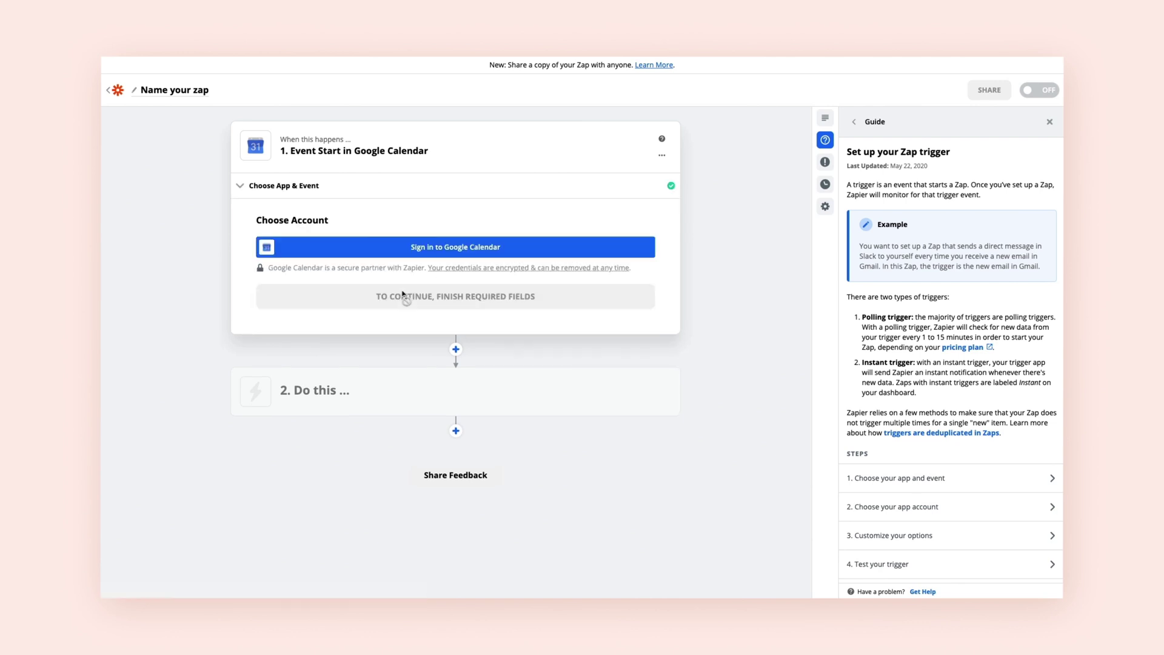
Connect a Google account to the Google Calendar trigger.
click(467, 248)
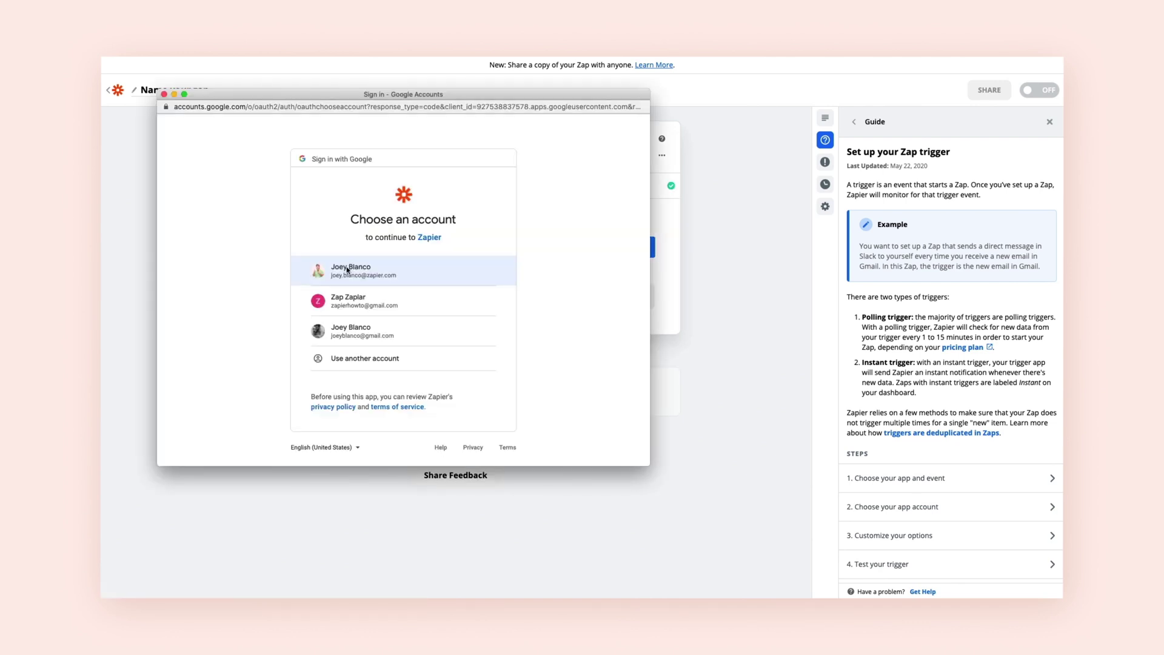
click(348, 270)
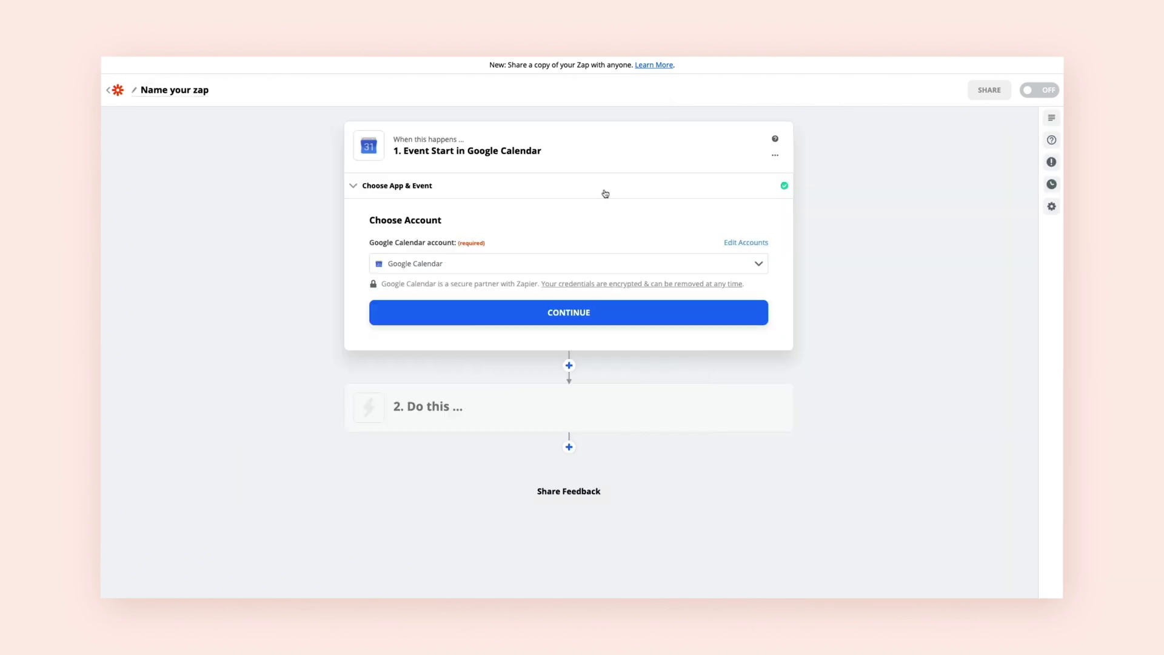
click(577, 313)
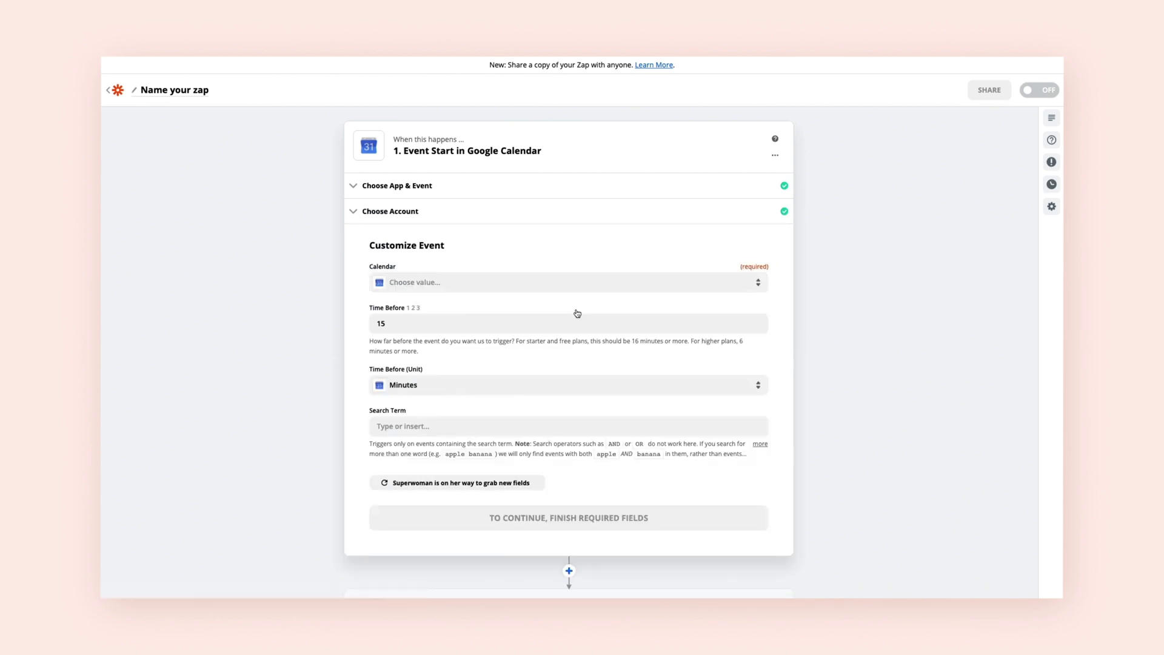
Watch the work calendar and set Time Before to 1 minute.
click(483, 287)
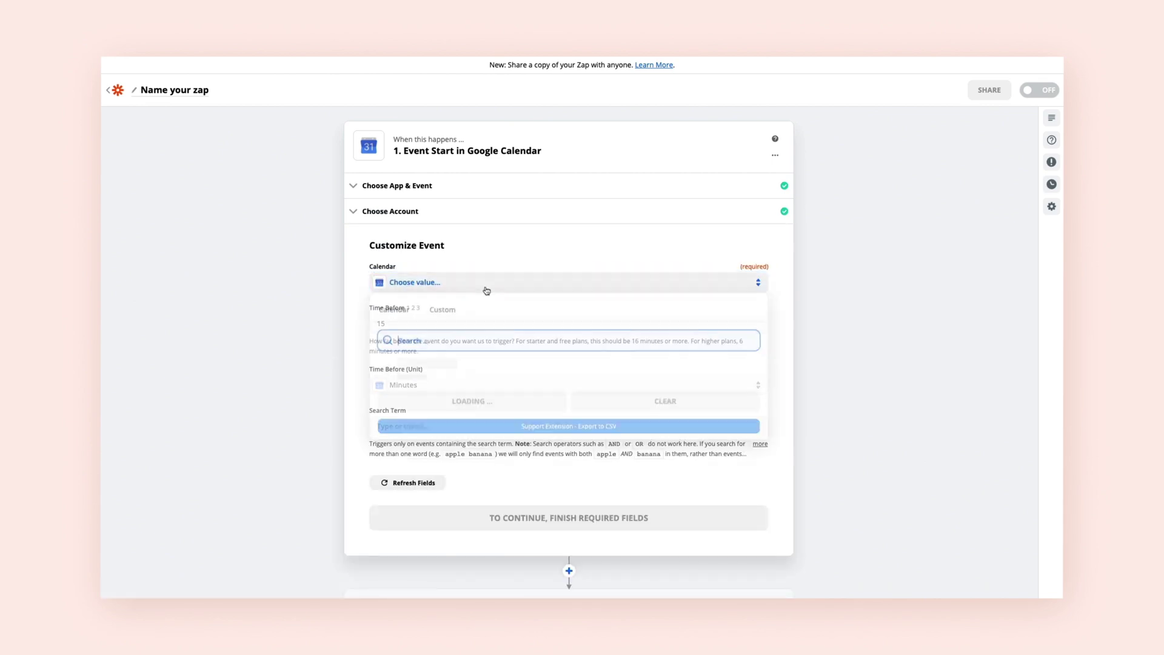
text(joey)
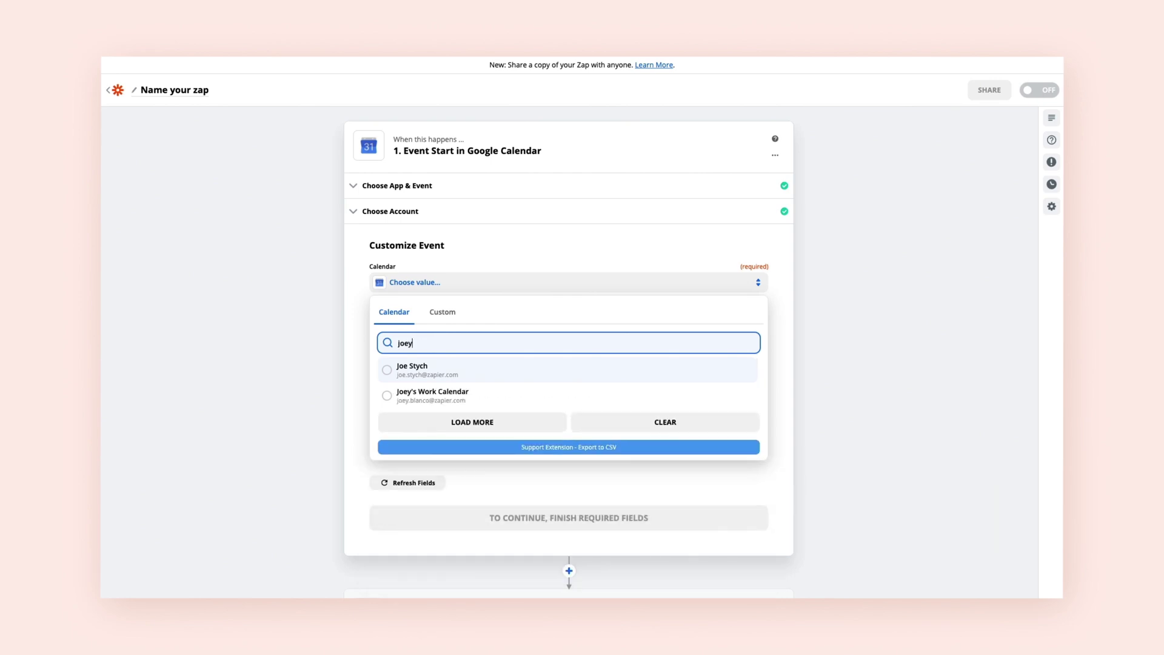
click(469, 392)
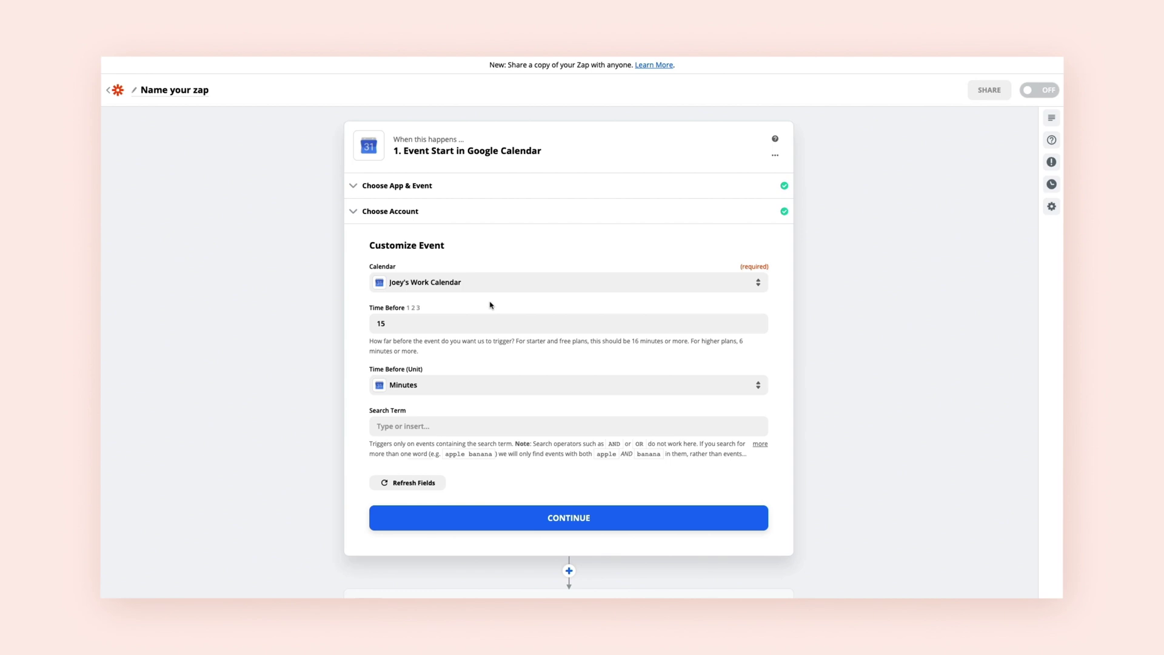
click(483, 324)
text(1)
click(837, 421)
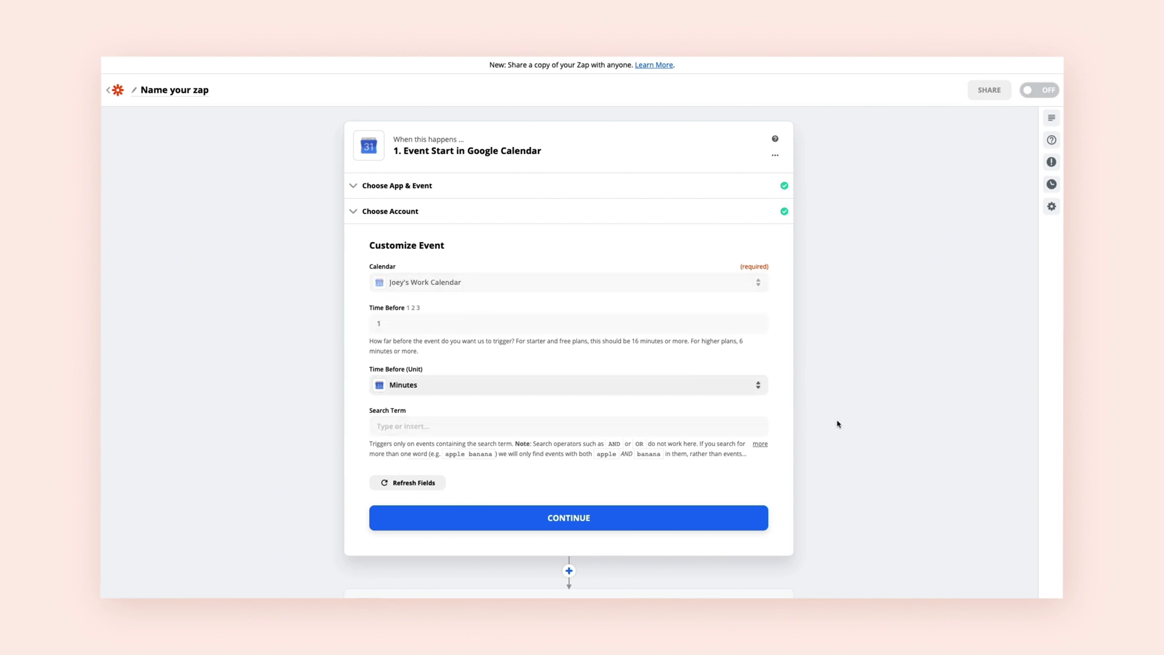
scroll(837, 421, down, 2)
Test the trigger and accept the sample Event A as trigger data.
click(582, 464)
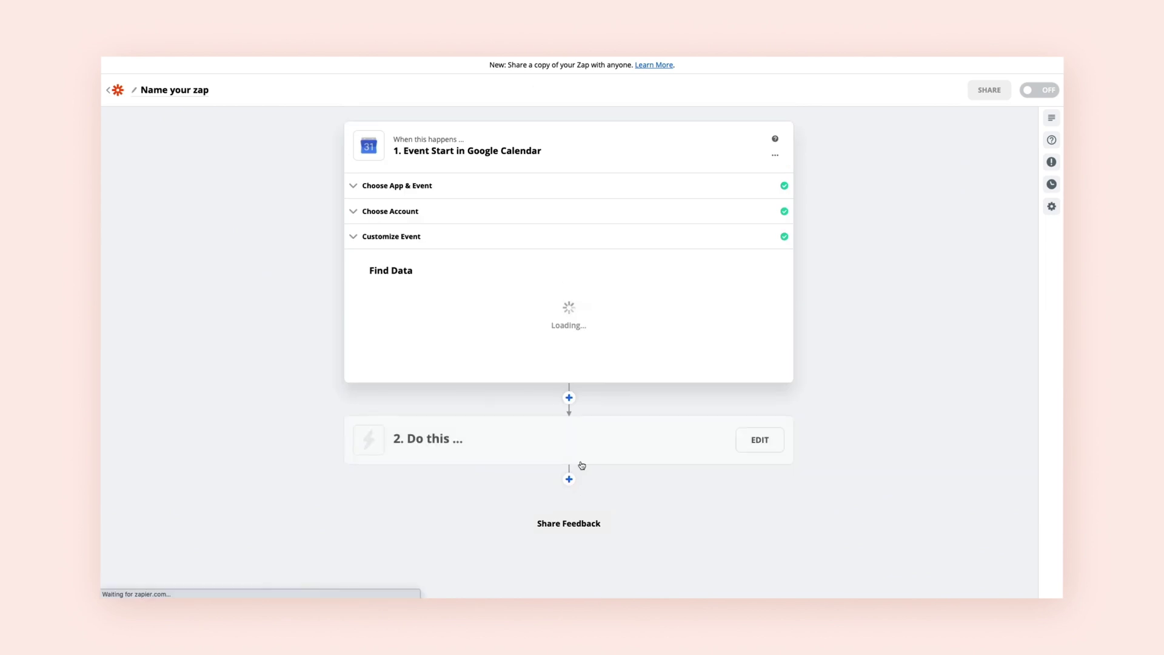
click(563, 419)
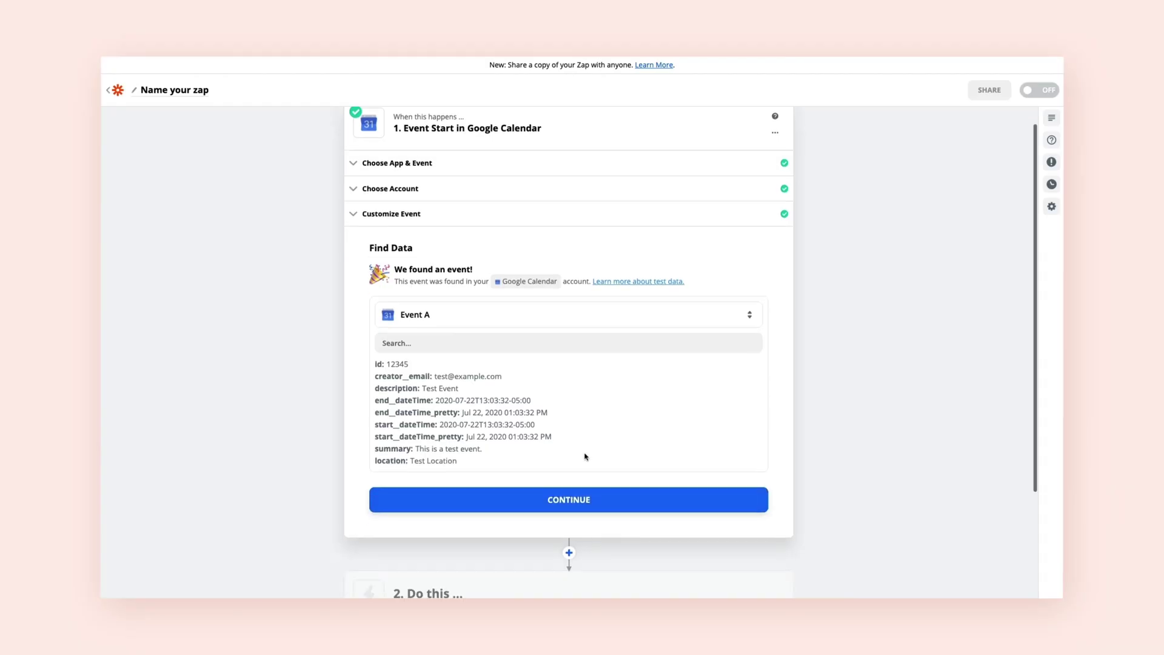
click(562, 491)
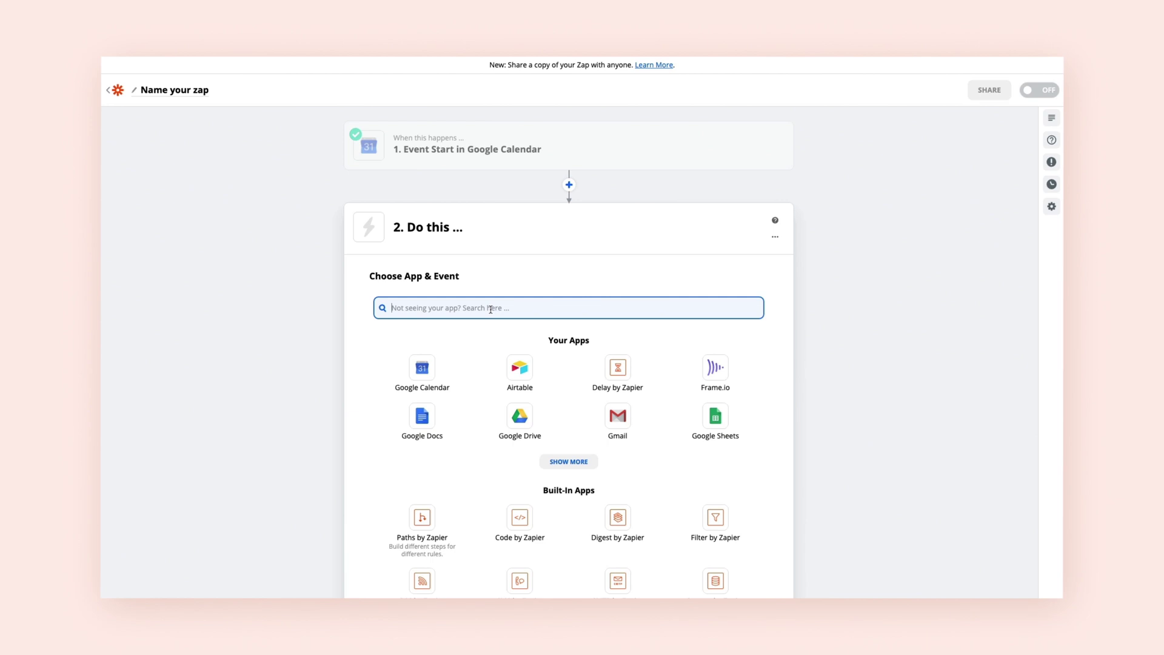
Choose Slack's Set Status as the action and connect a Slack account.
text(slack)
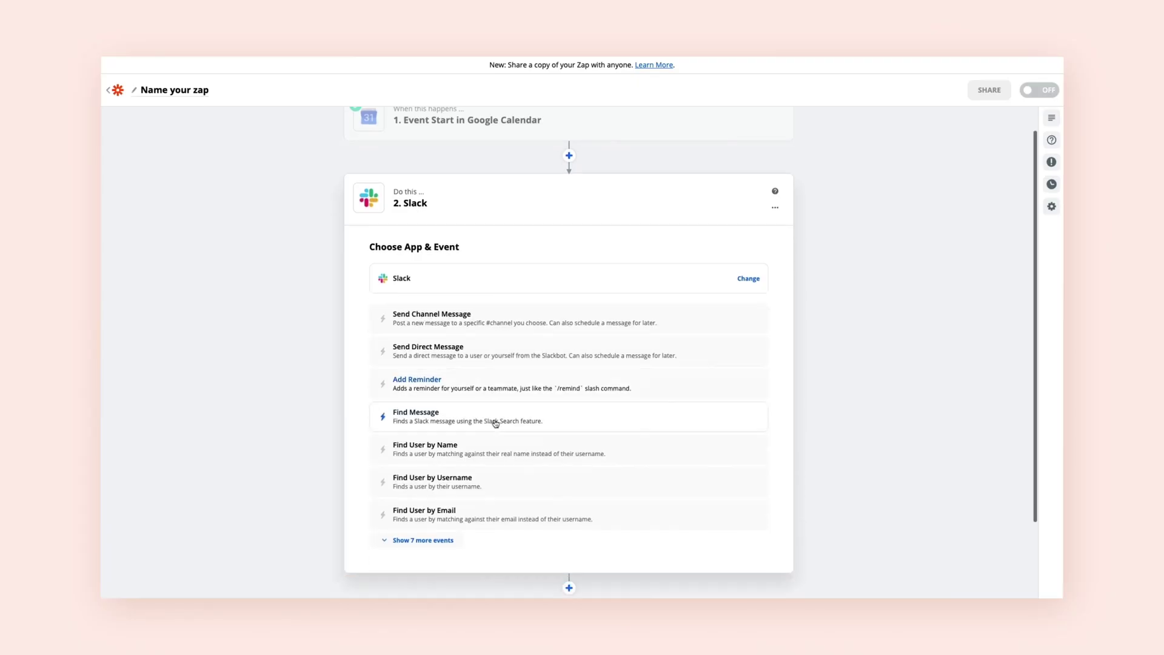
click(429, 515)
scroll(533, 442, down, 4)
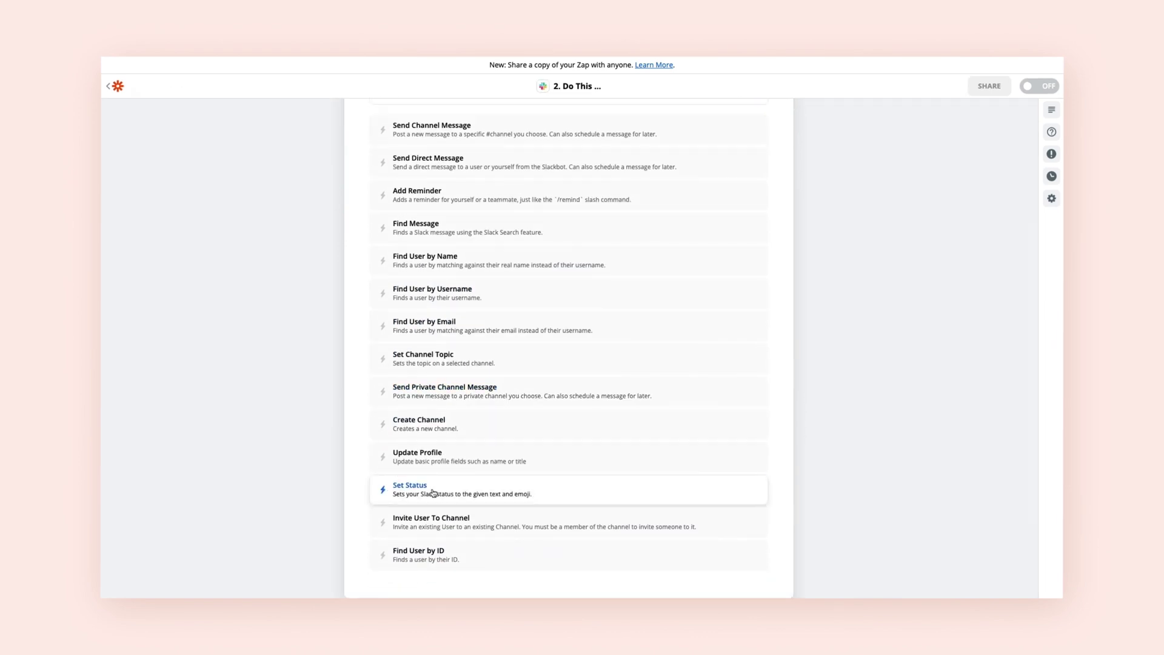
click(447, 492)
click(549, 328)
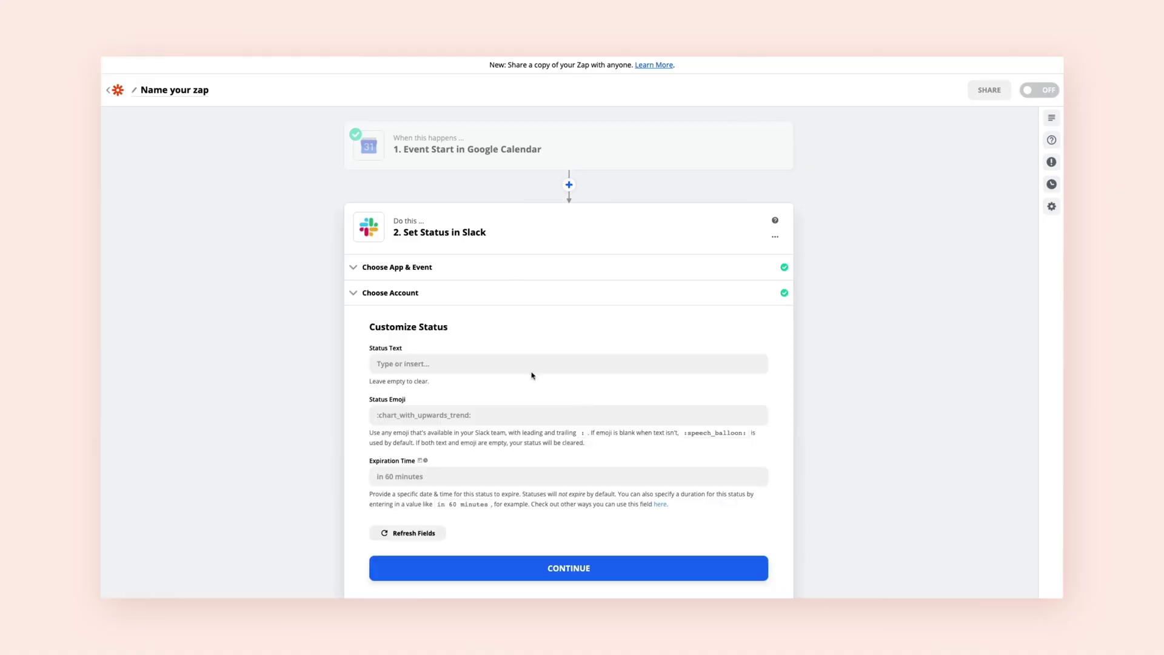
Build the Status Text from the event Description, its end time, and '. I'll be slow to'.
click(444, 364)
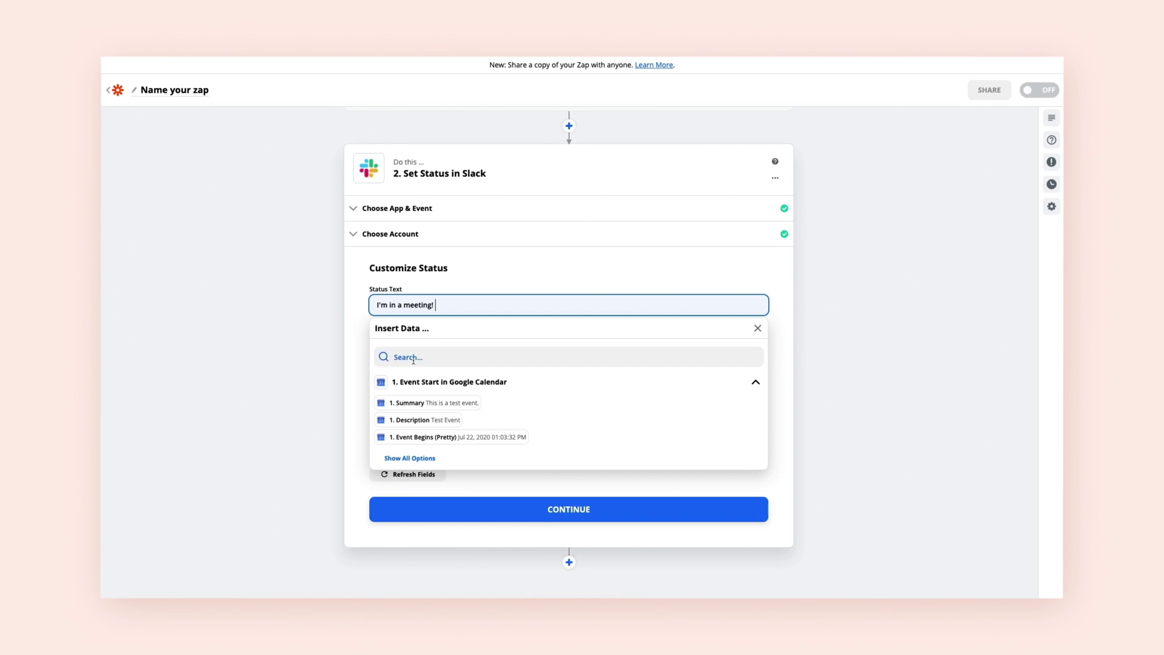
click(421, 420)
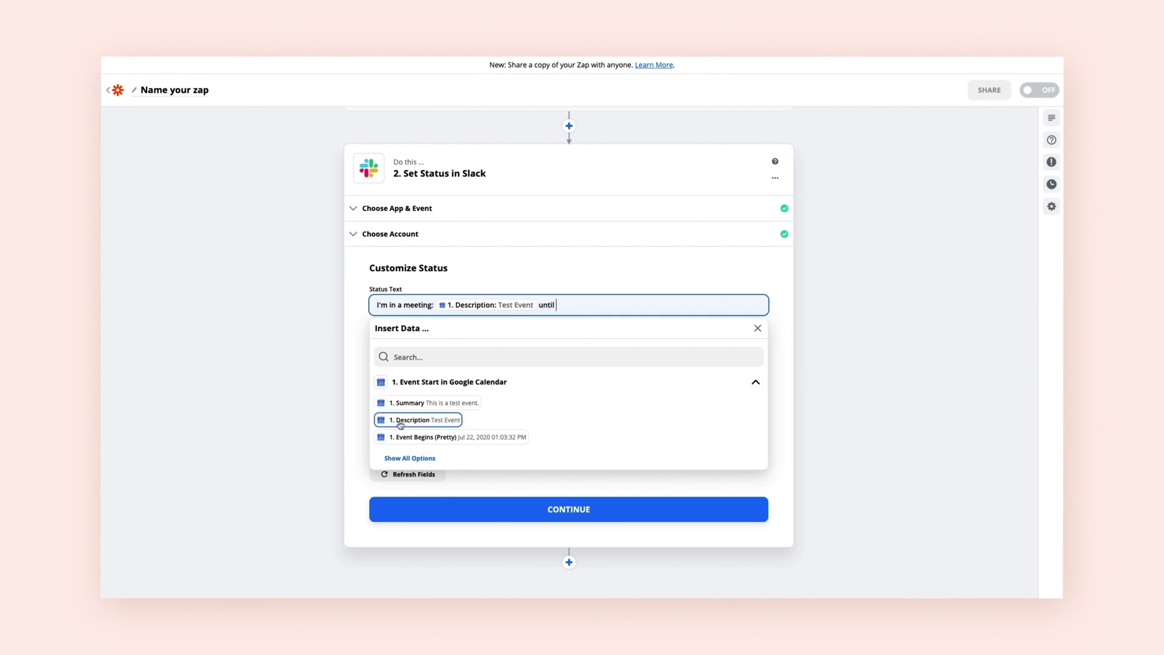
click(410, 458)
scroll(475, 448, down, 1)
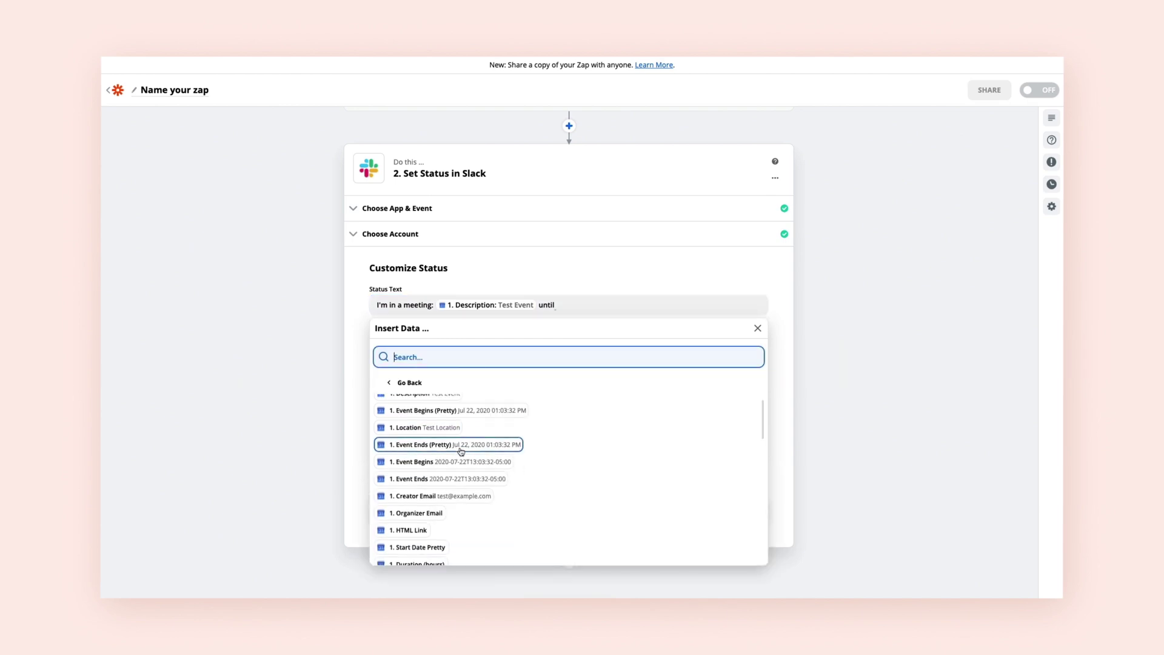
click(462, 449)
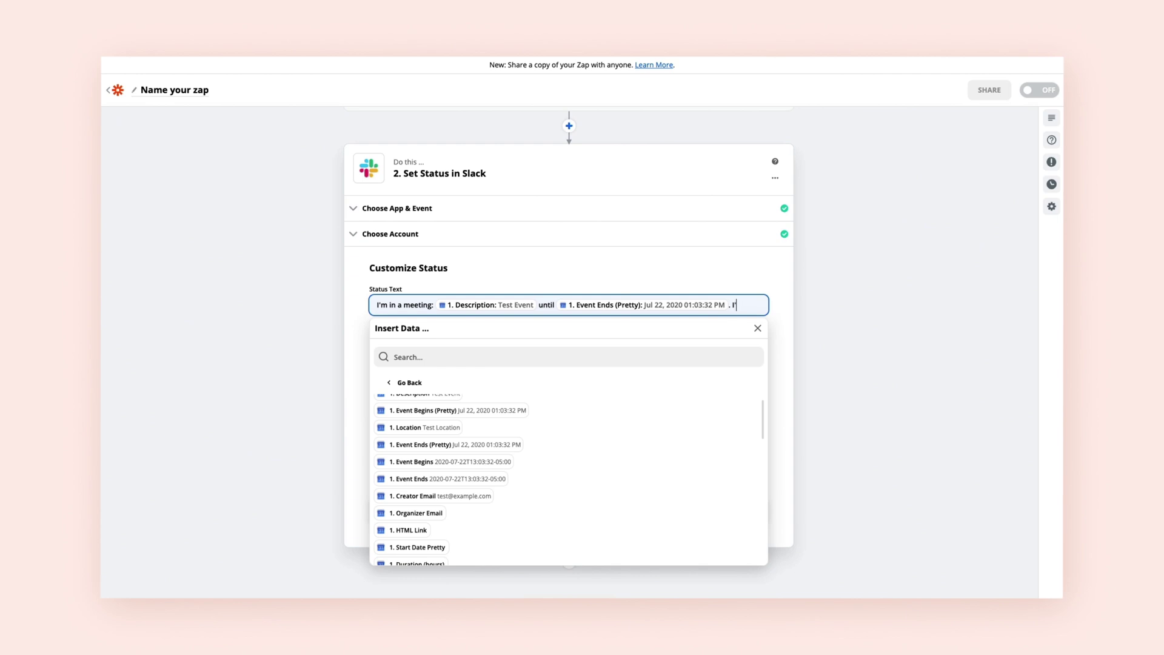
text(. I'll be slow to respond.)
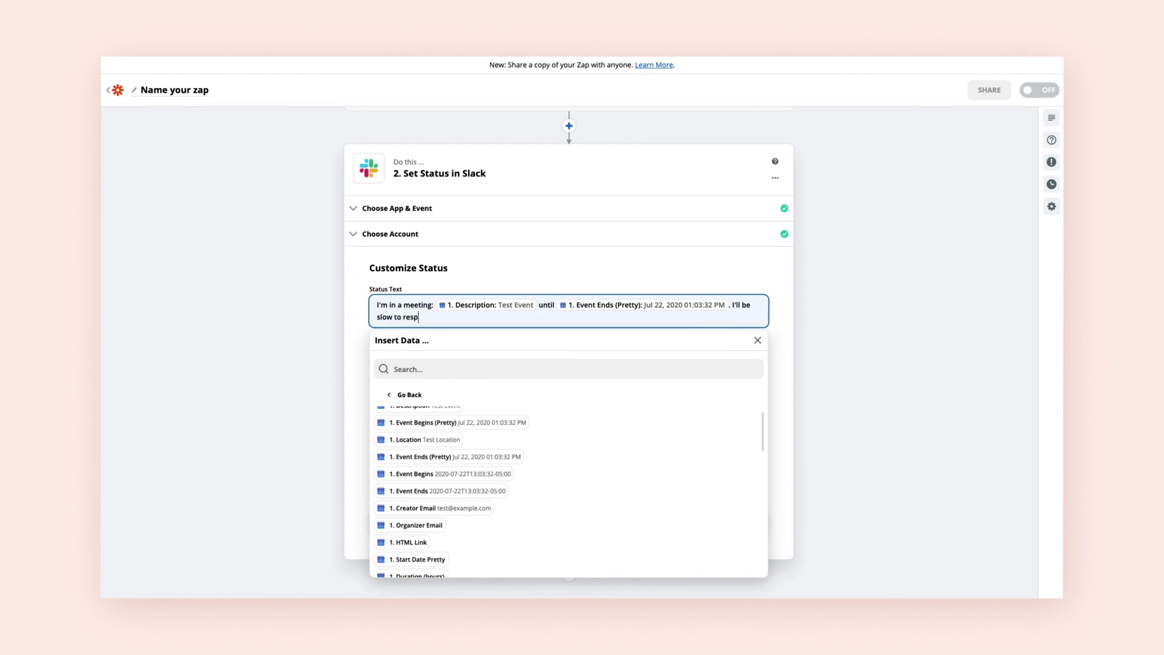
click(795, 459)
Set the Status Emoji to :calendar: and save the status settings.
click(447, 370)
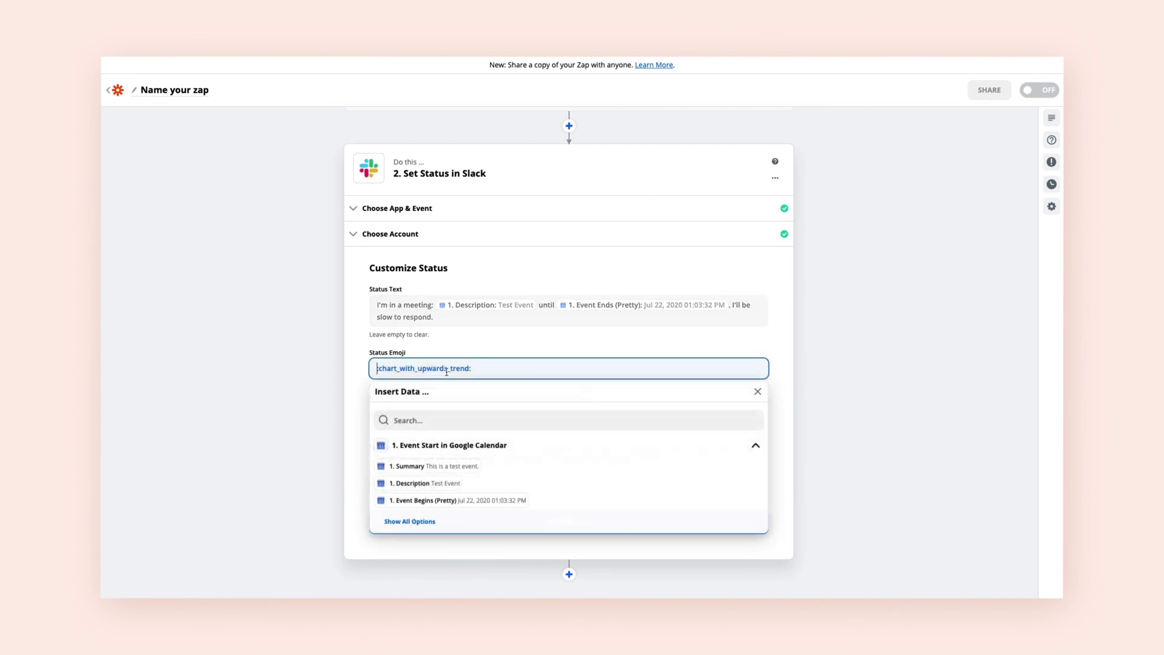
scroll(447, 371, up, 1)
text(:calendar:)
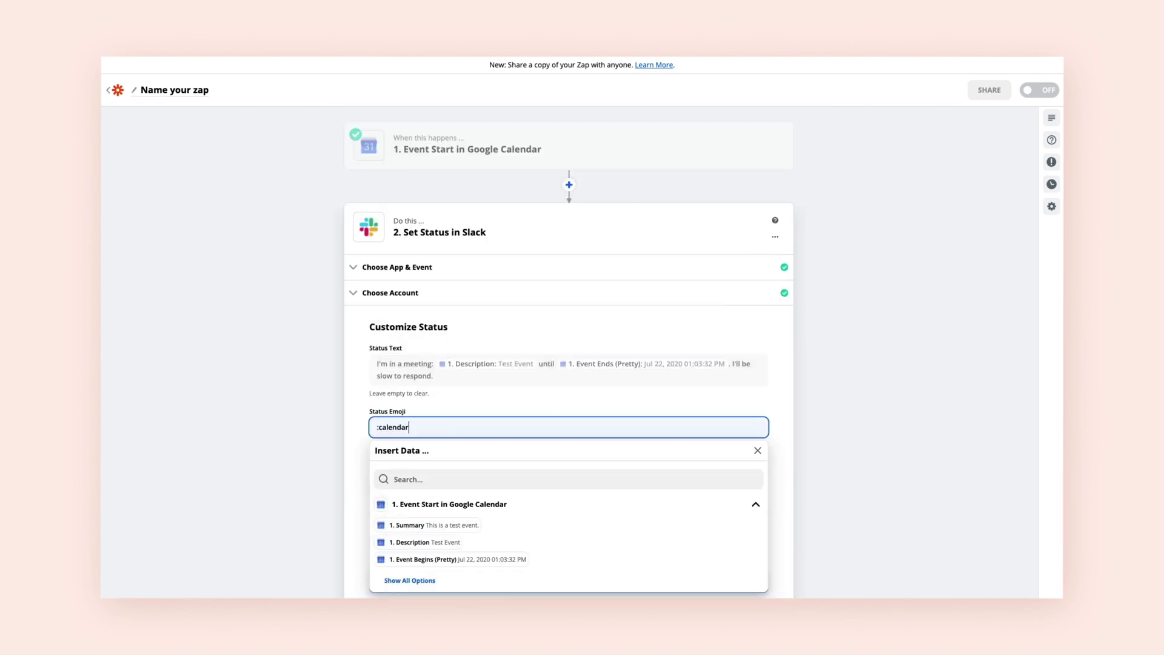
click(787, 502)
scroll(668, 521, down, 1)
click(543, 557)
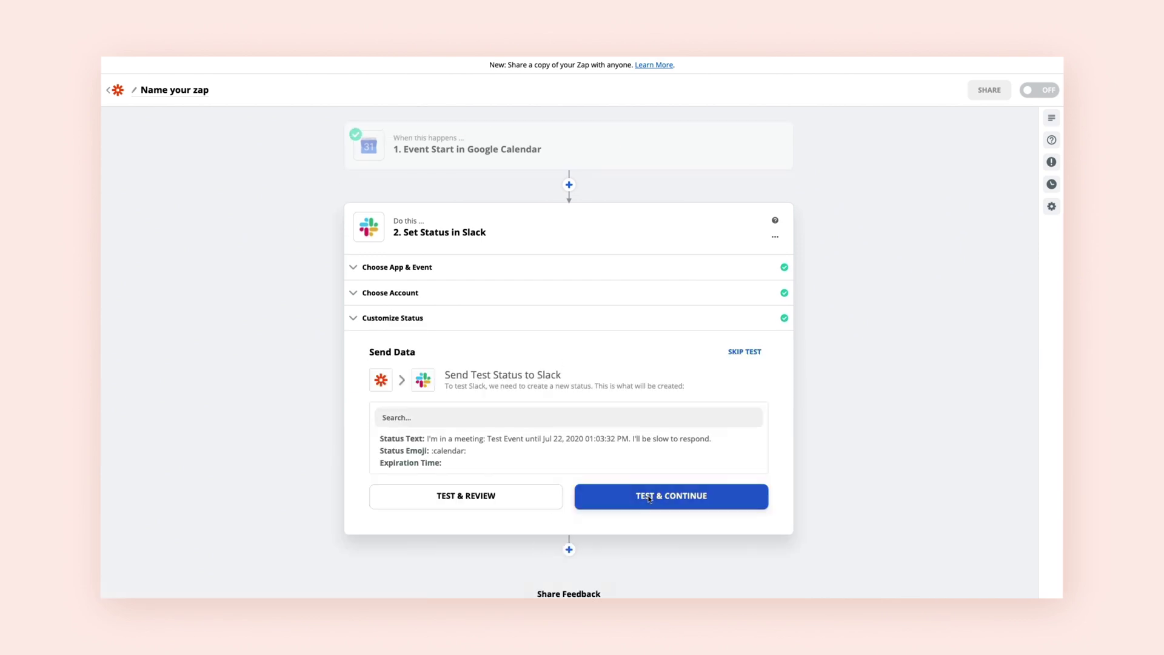
Send a test status to Slack, verify the meeting status there, and turn the Zap on.
click(648, 496)
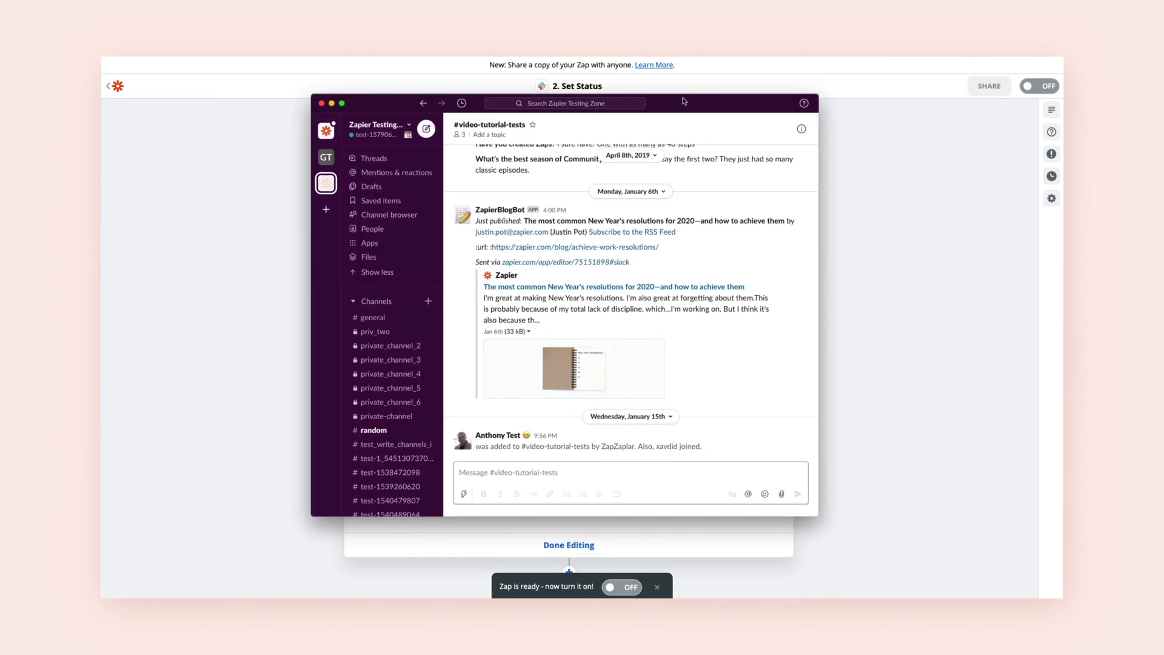
click(408, 137)
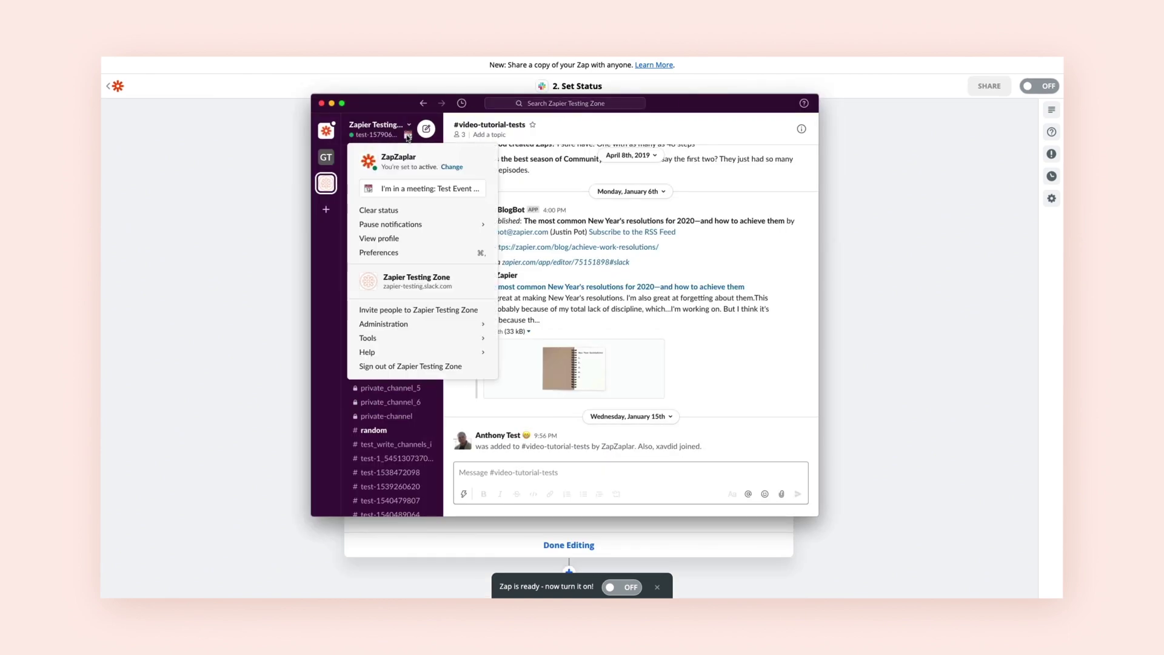
click(400, 188)
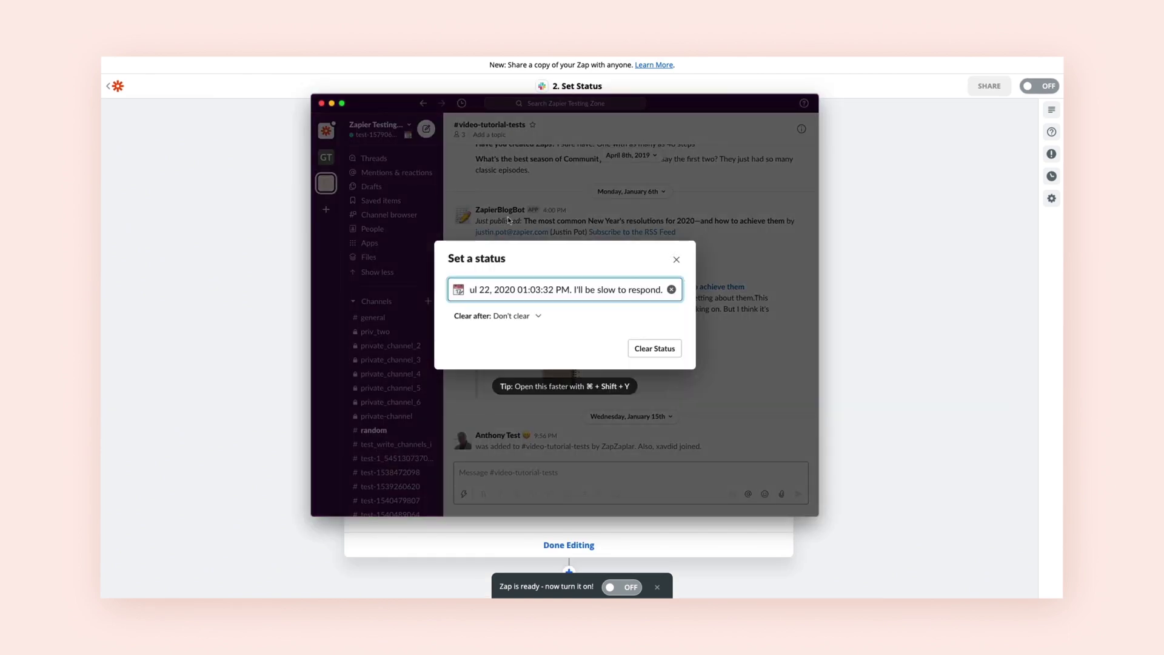
click(677, 261)
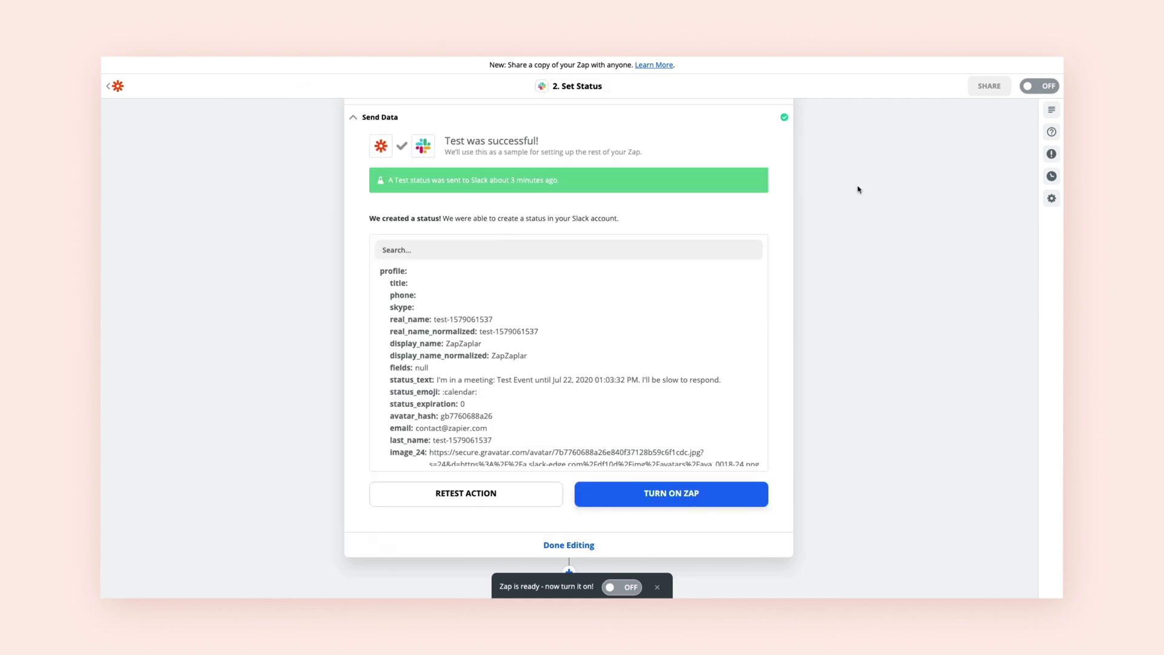
click(673, 490)
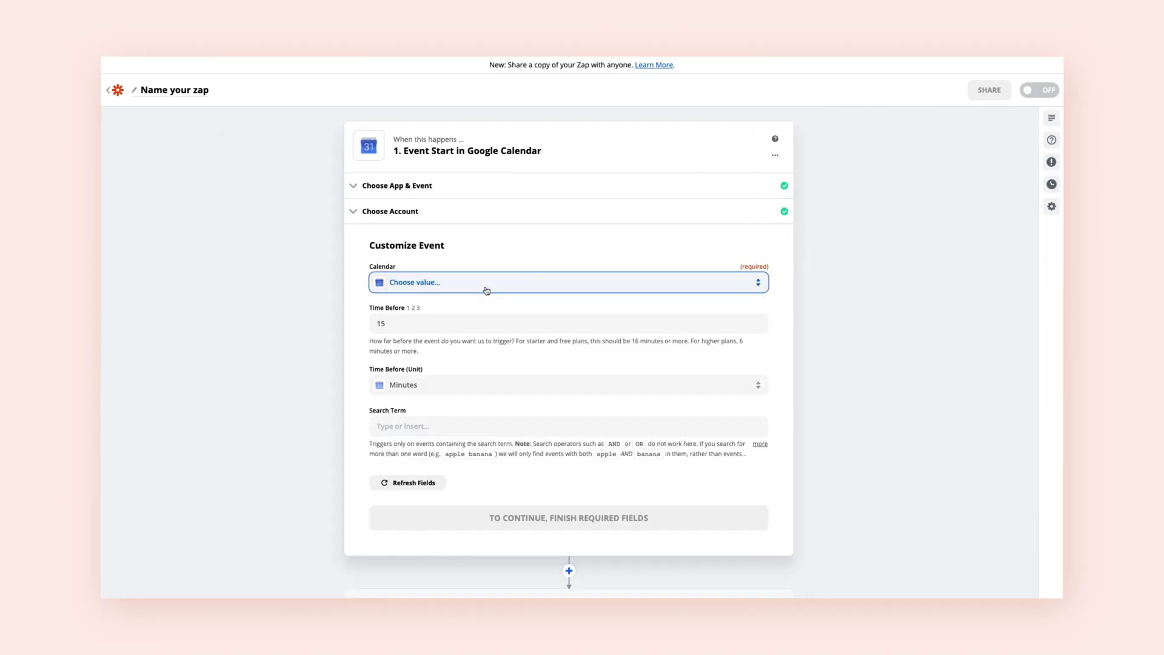
Point the Event Start trigger at the work calendar and test it.
click(486, 283)
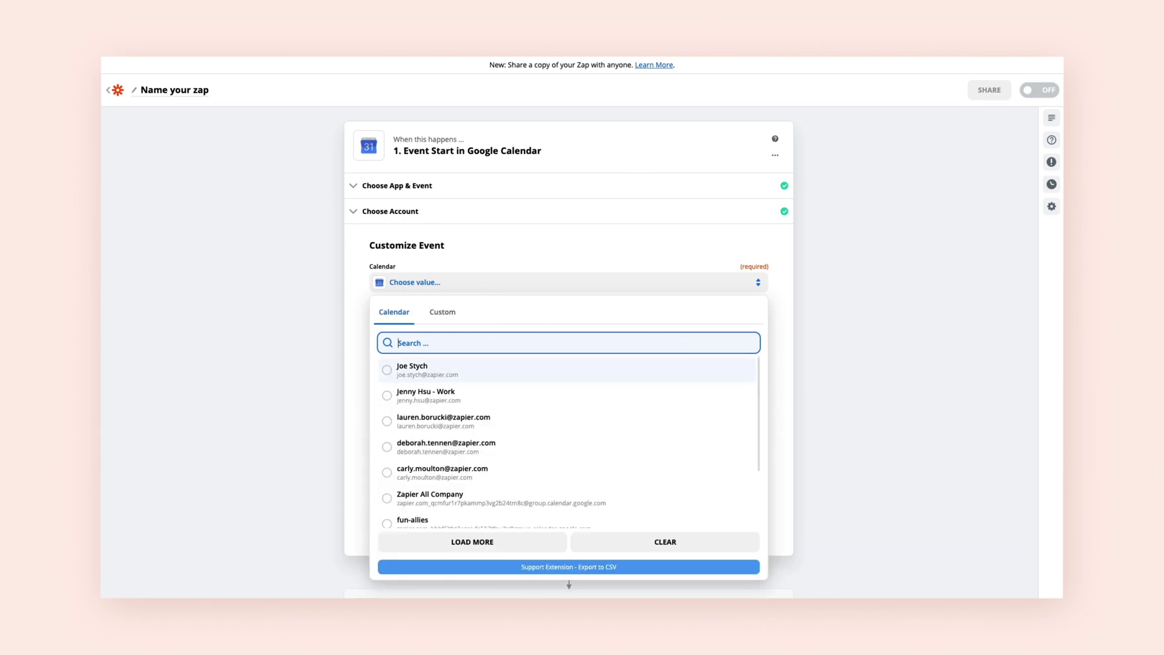
text(joey)
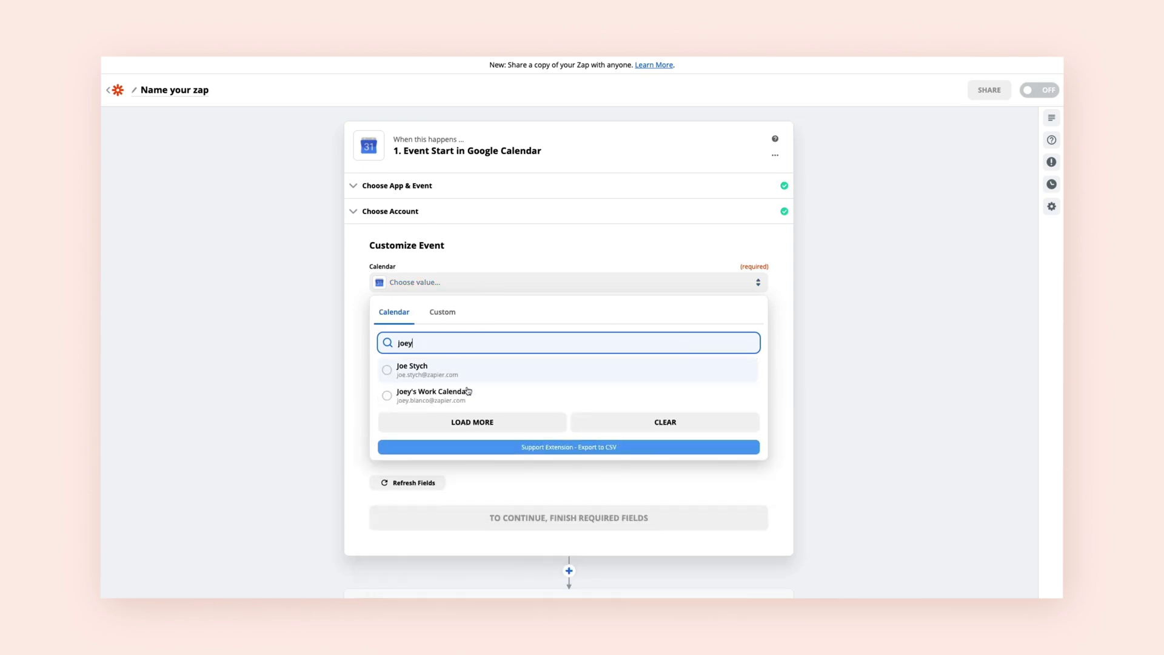
click(469, 392)
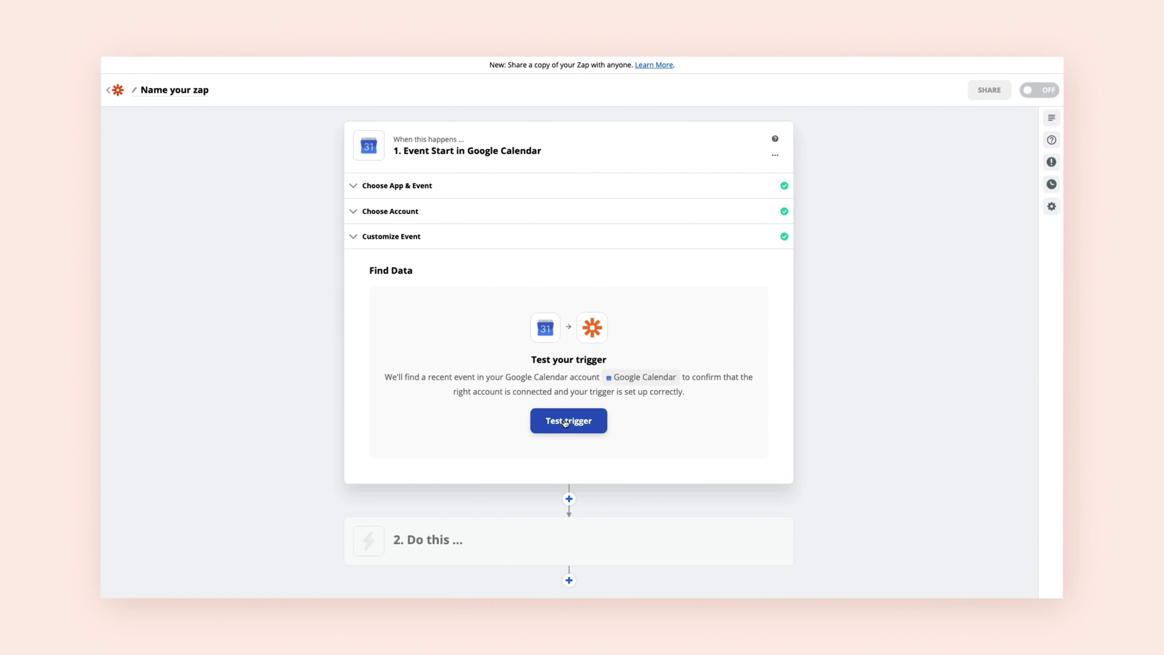
click(564, 422)
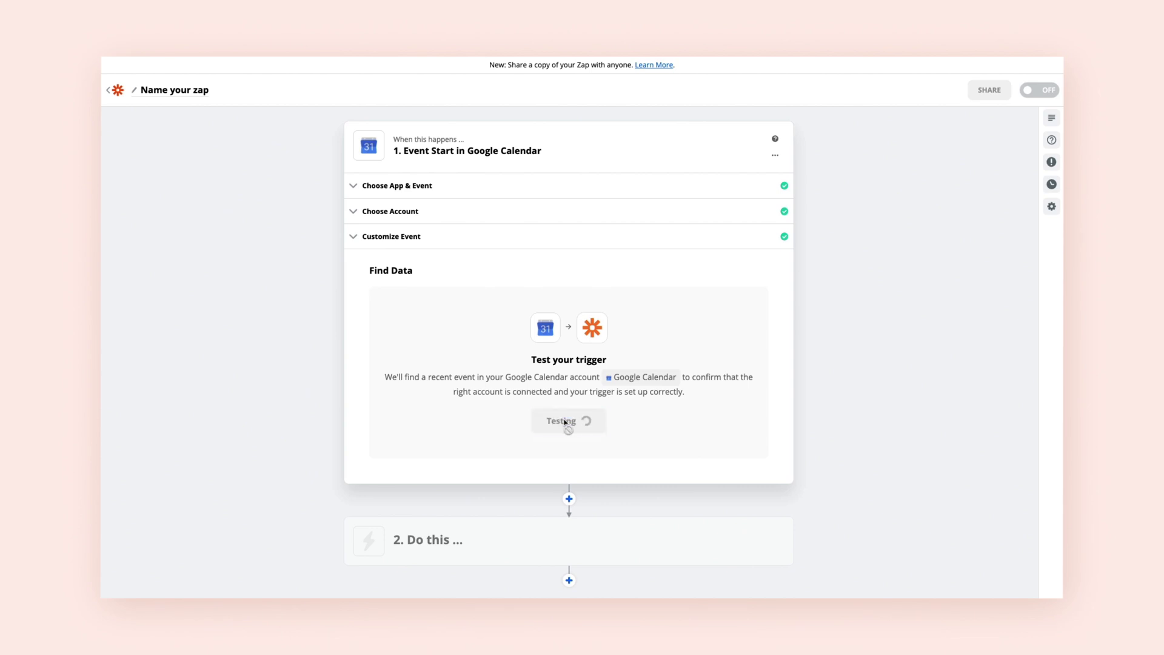
Add Slack's Set Status as the action step.
text(slack)
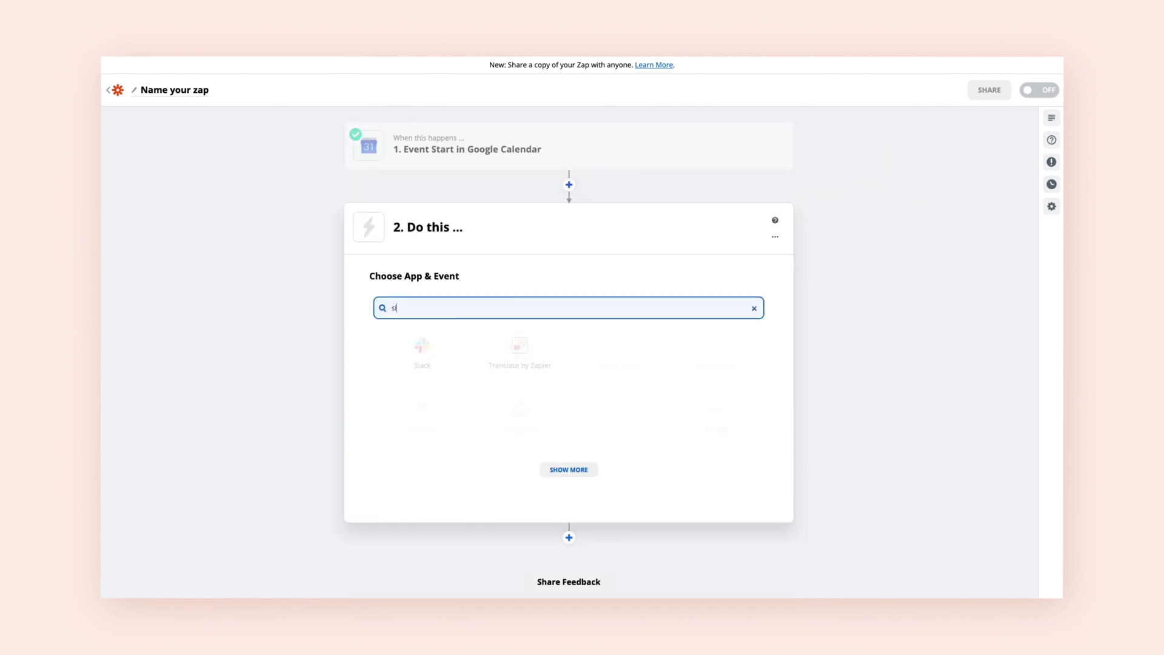
click(423, 346)
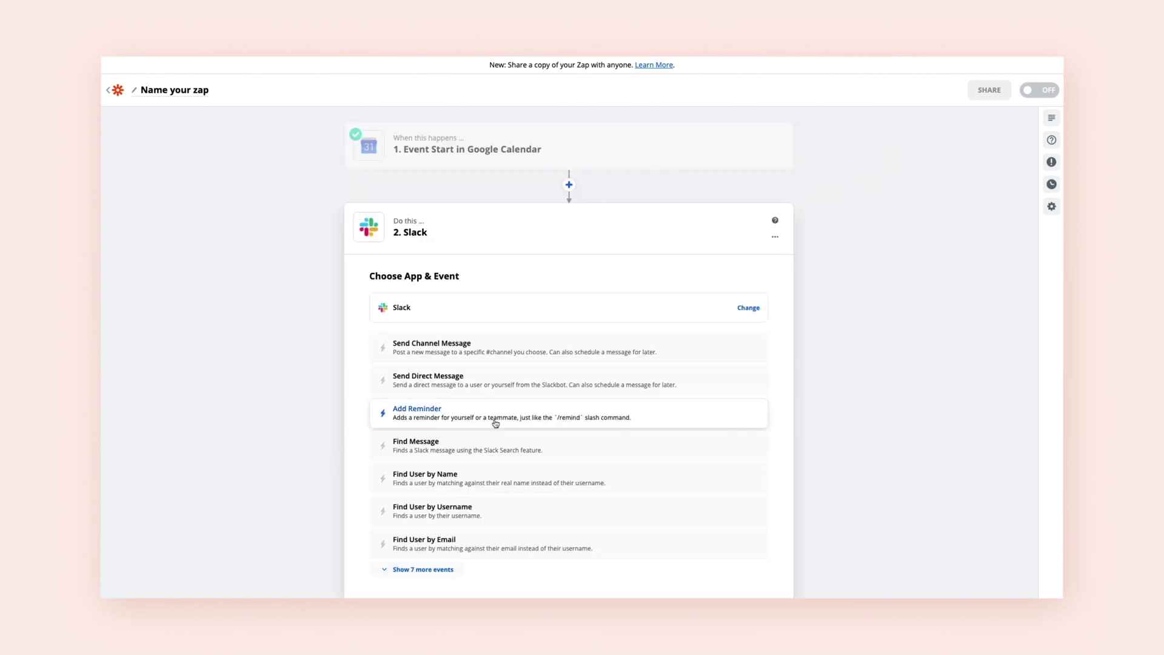
scroll(494, 346, down, 2)
click(407, 303)
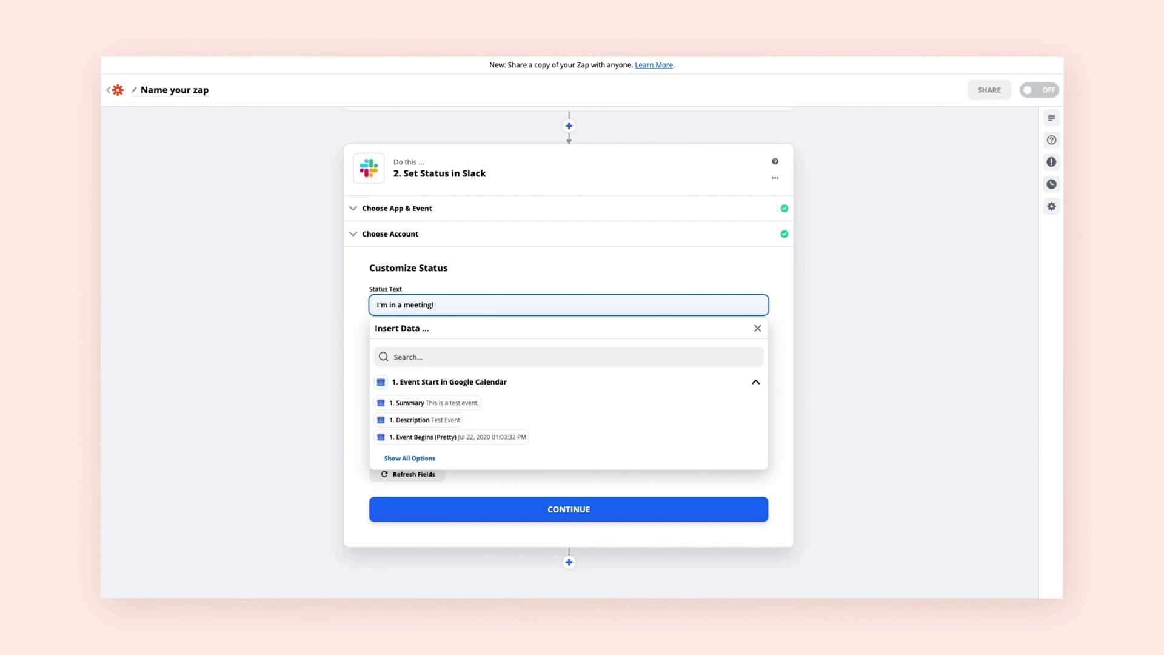
Compose the status from Description, 'until' and Event Ends, then test and turn the Zap on.
click(421, 420)
text(until)
click(412, 458)
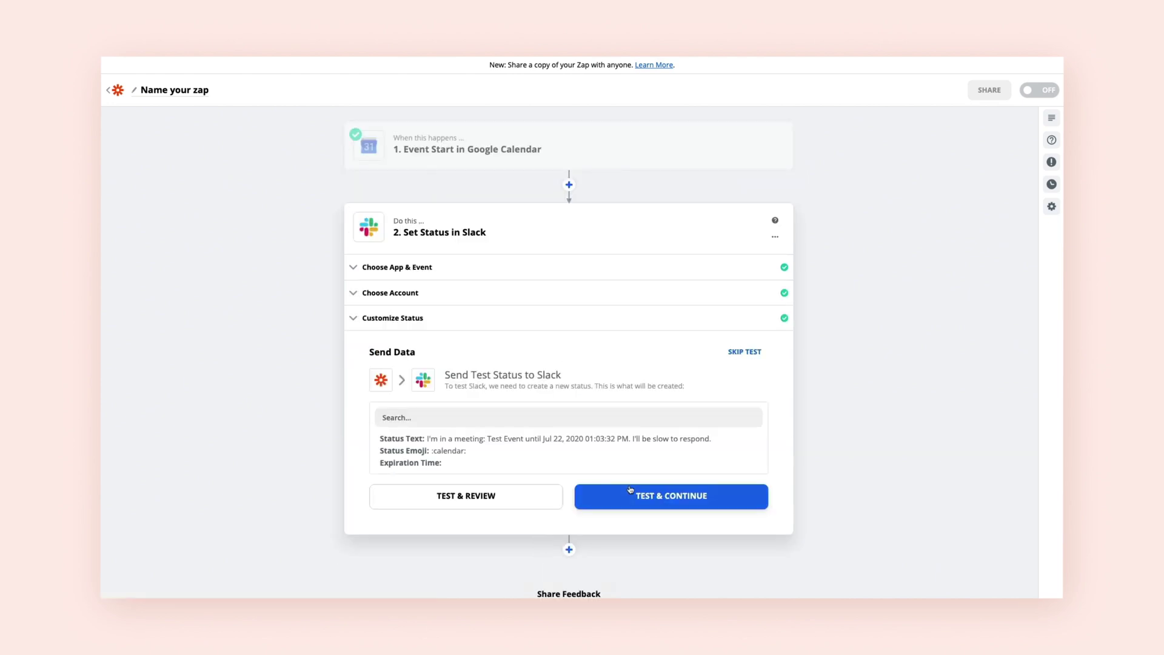
click(646, 497)
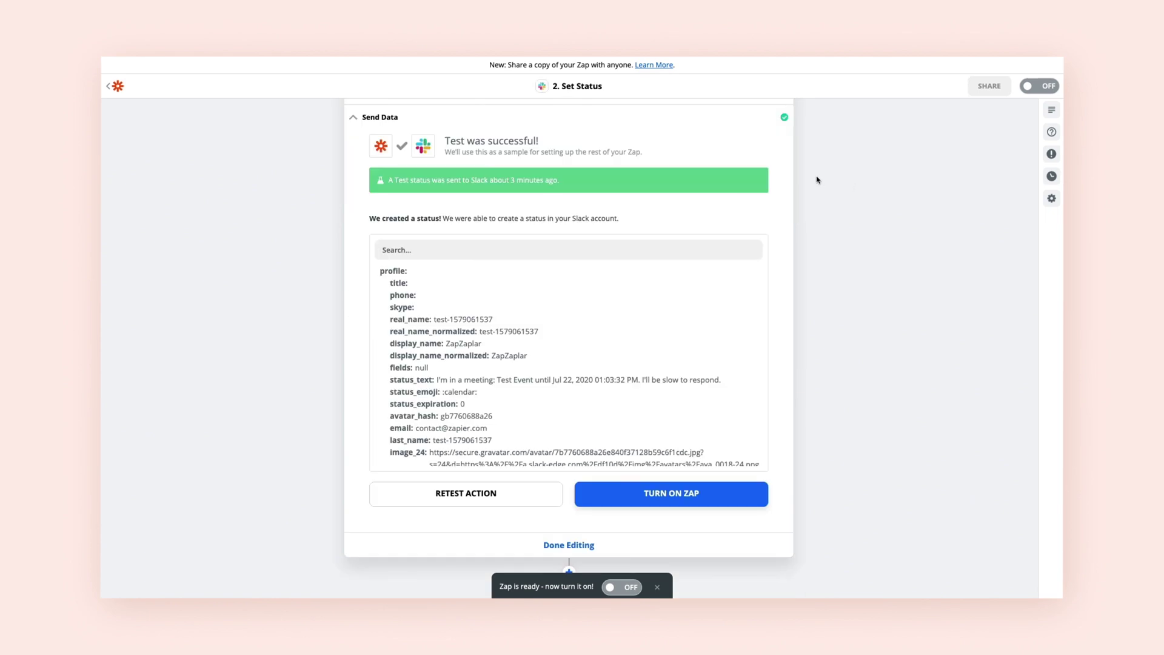
click(673, 494)
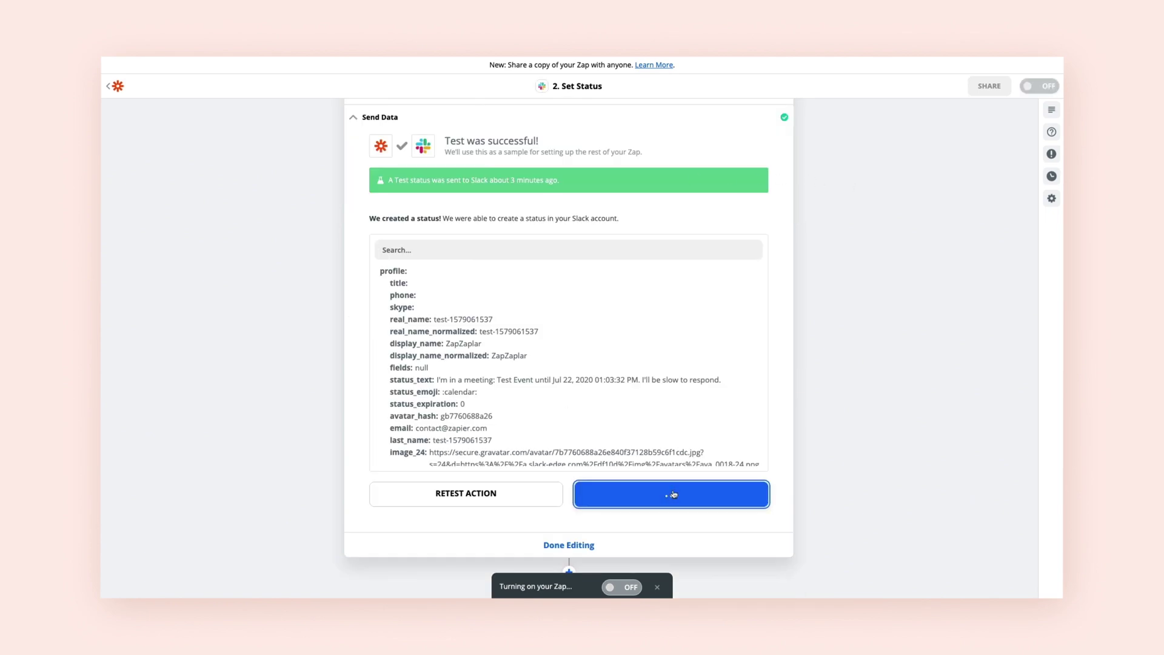